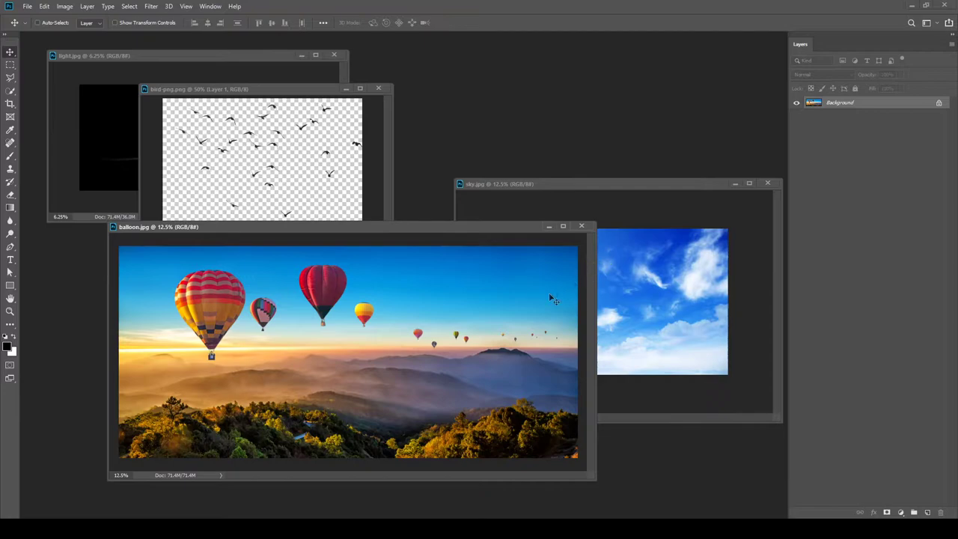
Arrange the balloon, sky, bird and light image windows across the workspace with the balloon image below the others
left_click_drag(481, 235, 459, 231)
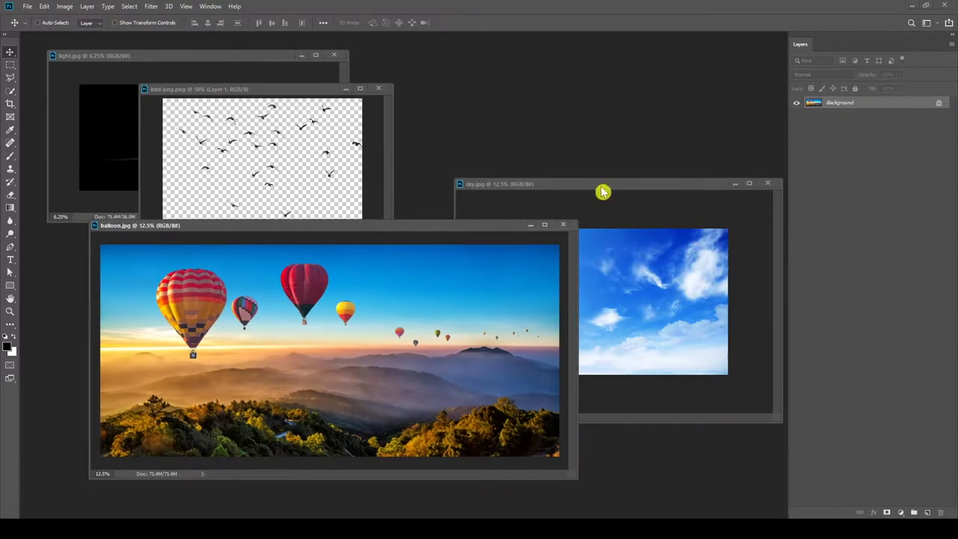
left_click_drag(595, 186, 593, 66)
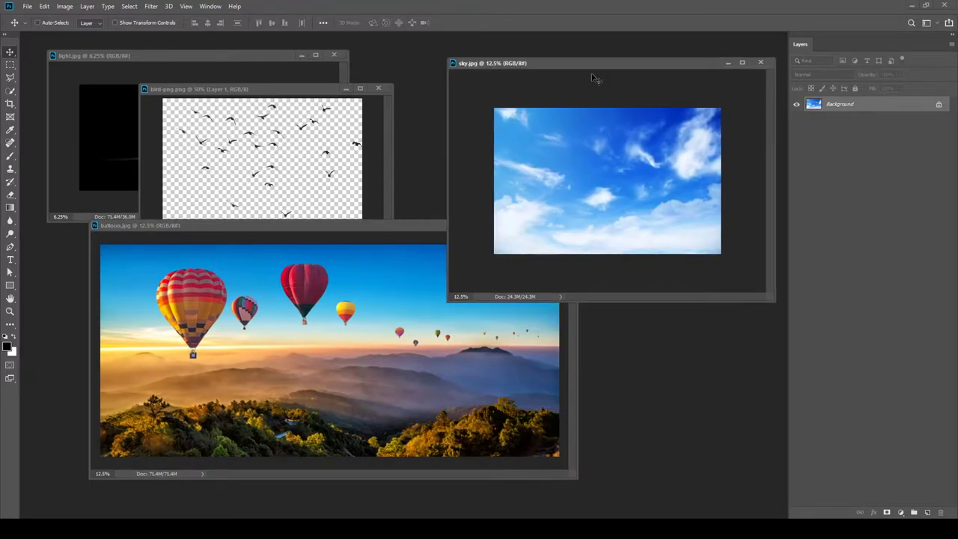
left_click_drag(292, 93, 332, 88)
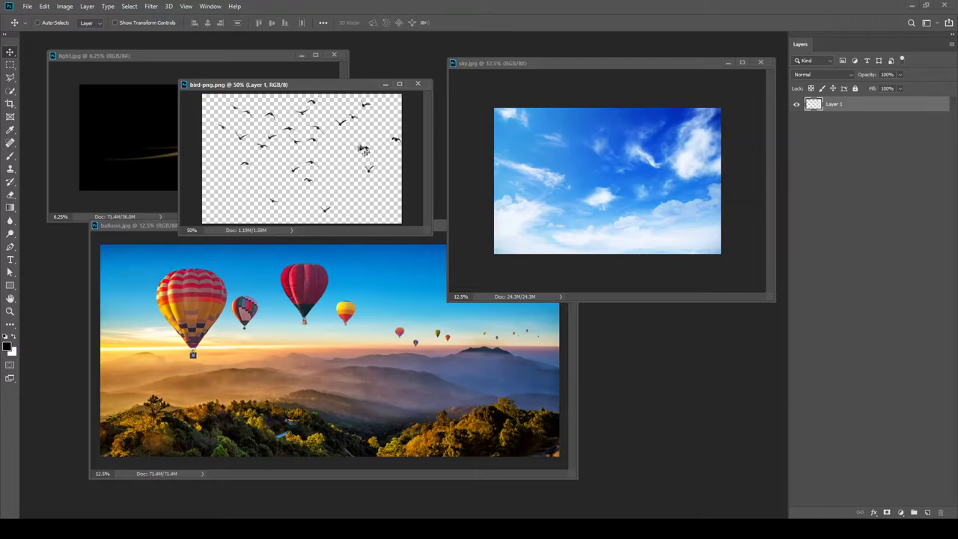
left_click_drag(207, 58, 172, 47)
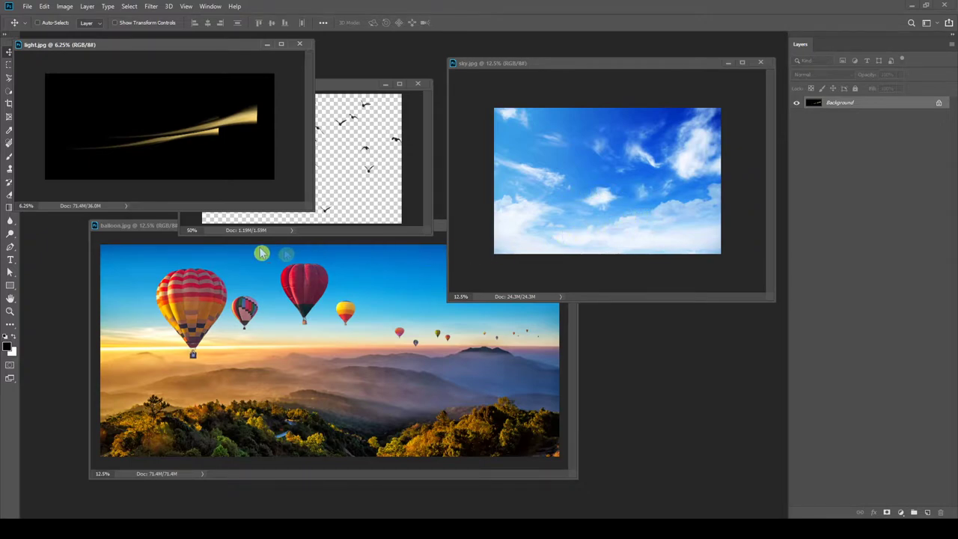
left_click_drag(146, 229, 134, 236)
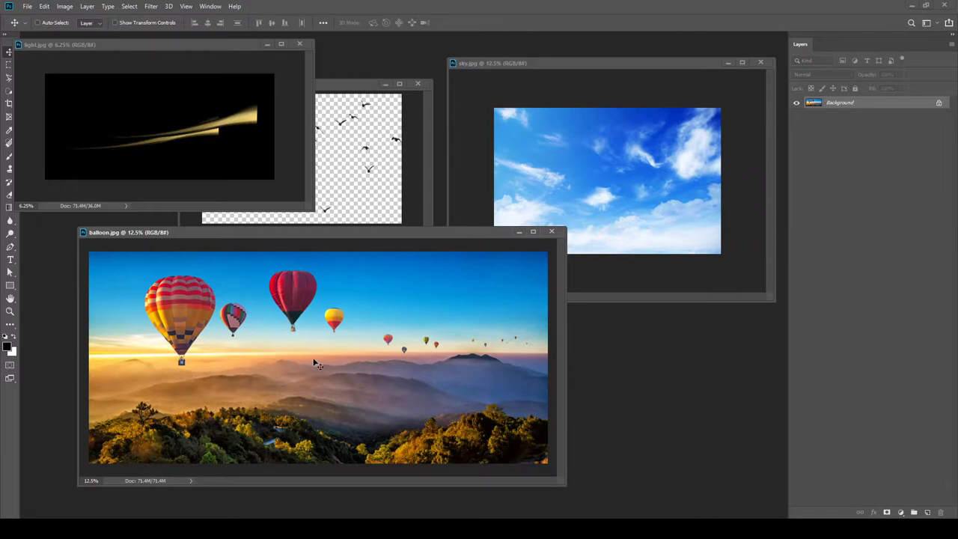
left_click_drag(454, 241, 545, 236)
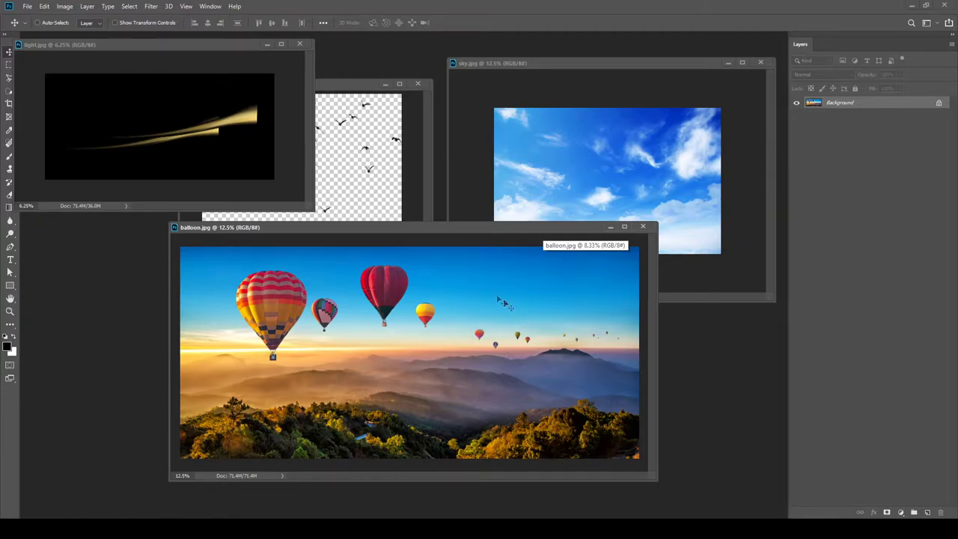
left_click(385, 199)
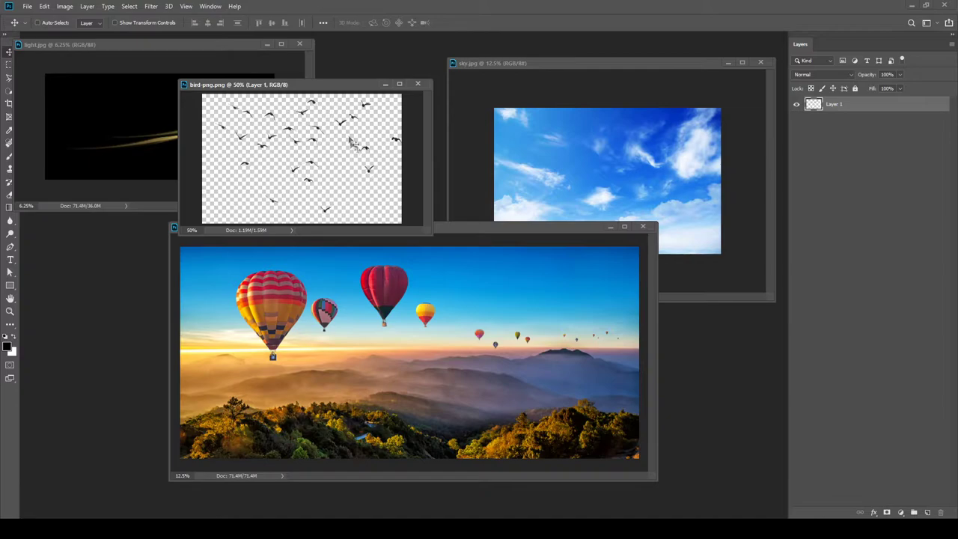
left_click_drag(338, 90, 338, 67)
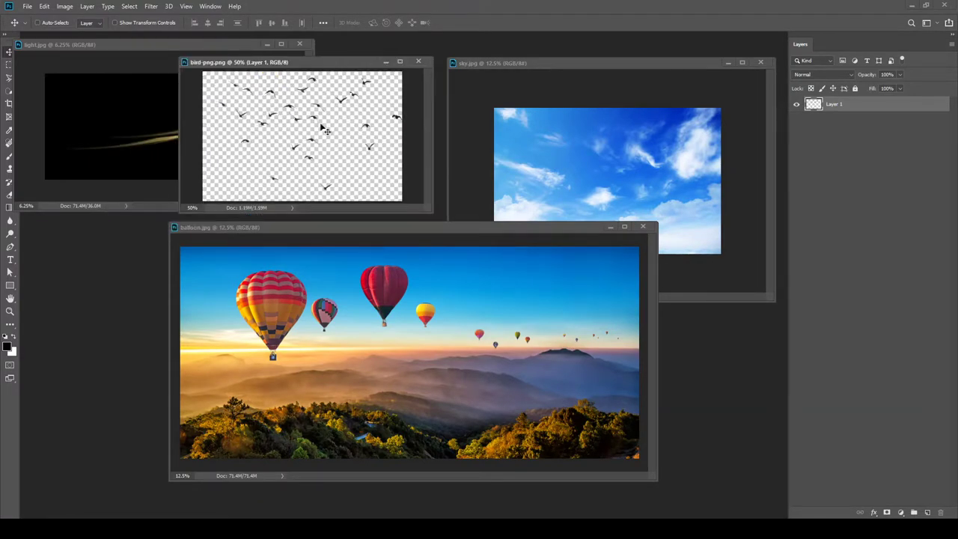
Copy the birds into balloon.jpg, enlarge them to about 680%, and place them over the hills on the right side of the photo
left_click_drag(320, 127, 484, 368)
key("ctrl+t")
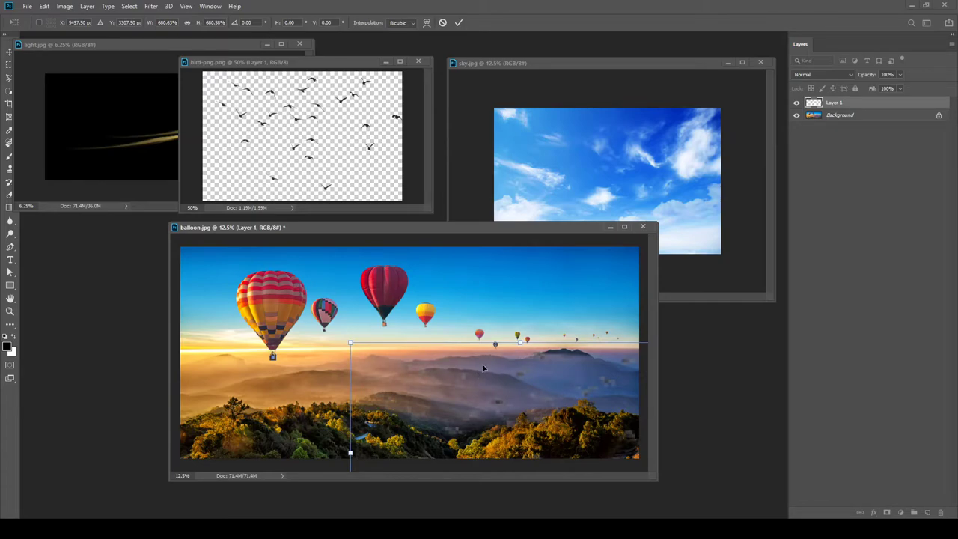
key("Return")
left_click_drag(491, 356, 481, 351)
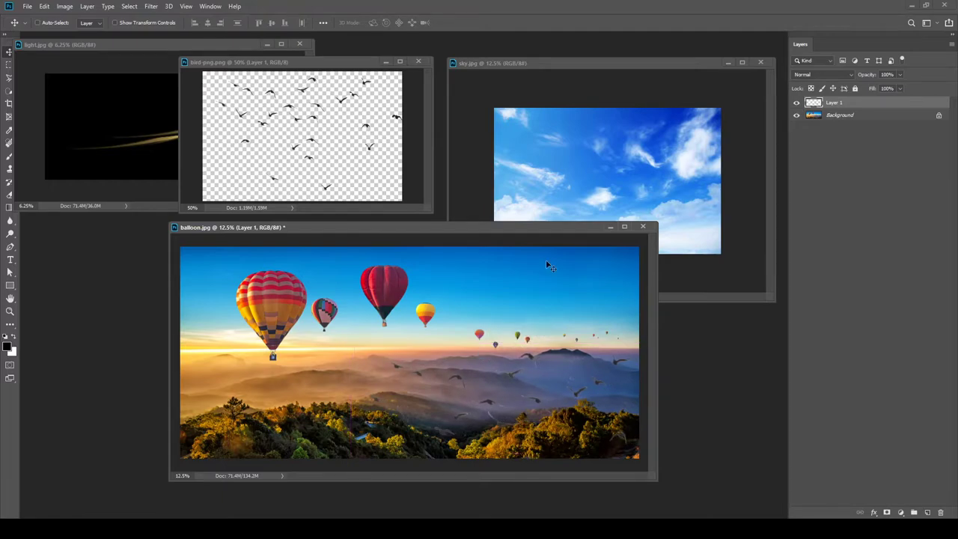
Copy the sky image into balloon.jpg as a new layer and enlarge it to cover the whole canvas
left_click(571, 194)
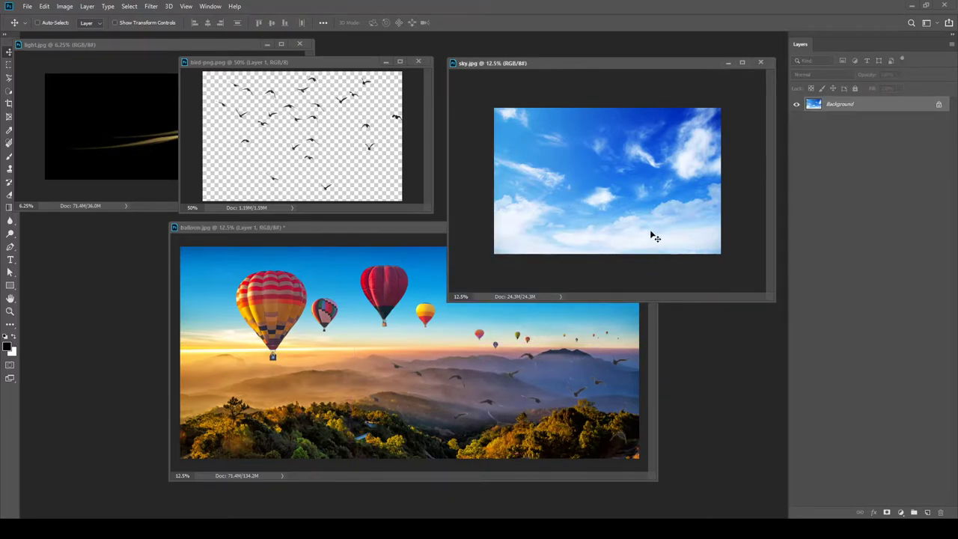
left_click_drag(650, 228, 366, 383)
key("ctrl+t")
left_click_drag(408, 320, 563, 226)
left_click_drag(457, 352, 543, 343)
key("Return")
left_click_drag(545, 349, 552, 359)
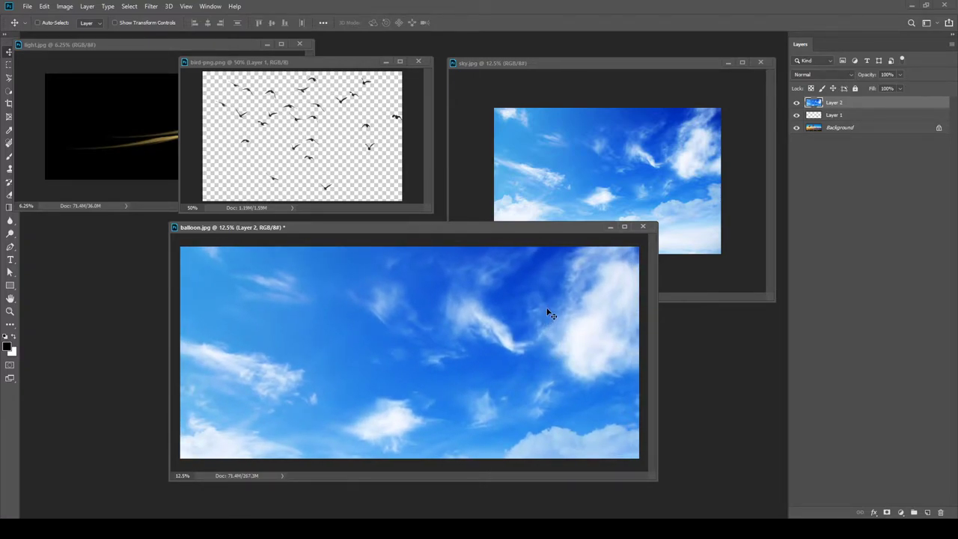
Set the sky layer's blend mode to Screen and enlarge the balloon.jpg window around the image
left_click_drag(580, 229, 581, 196)
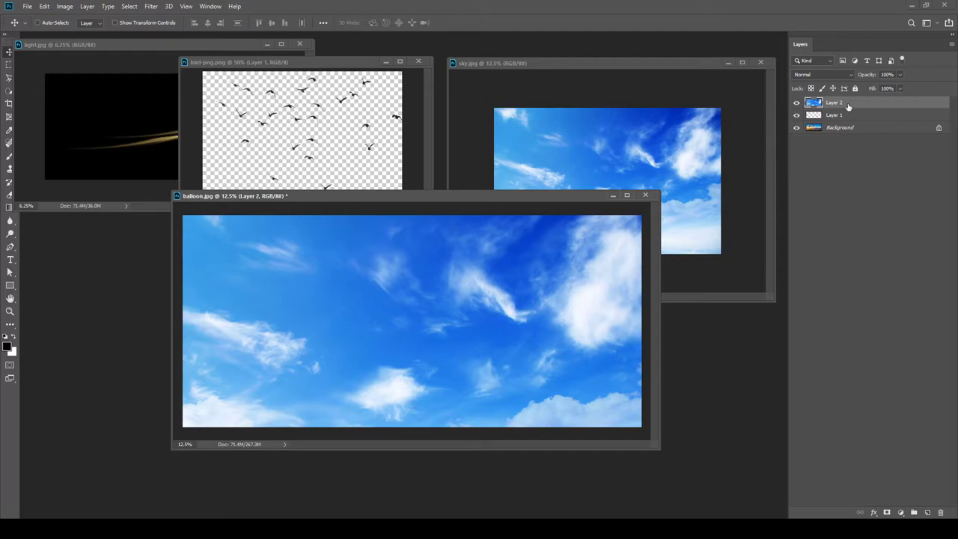
left_click(850, 74)
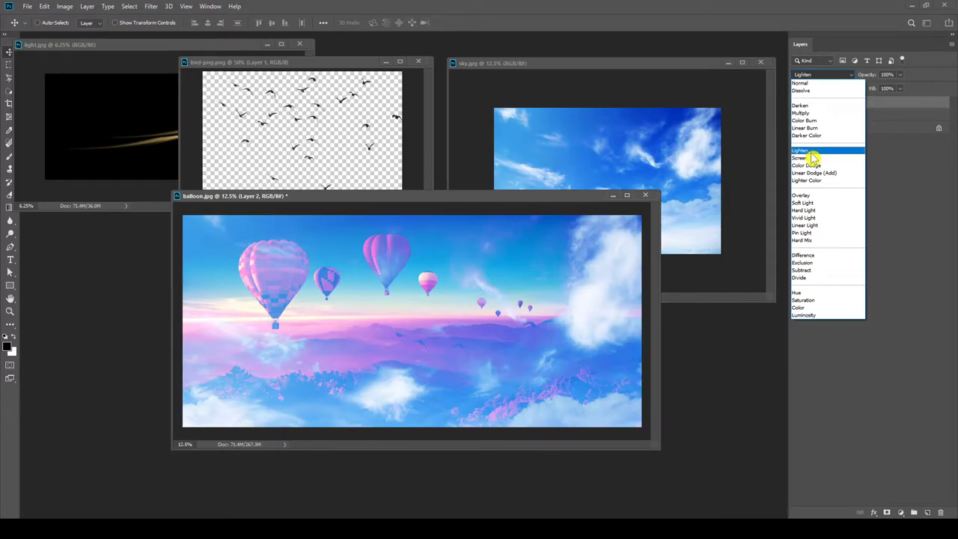
left_click(915, 176)
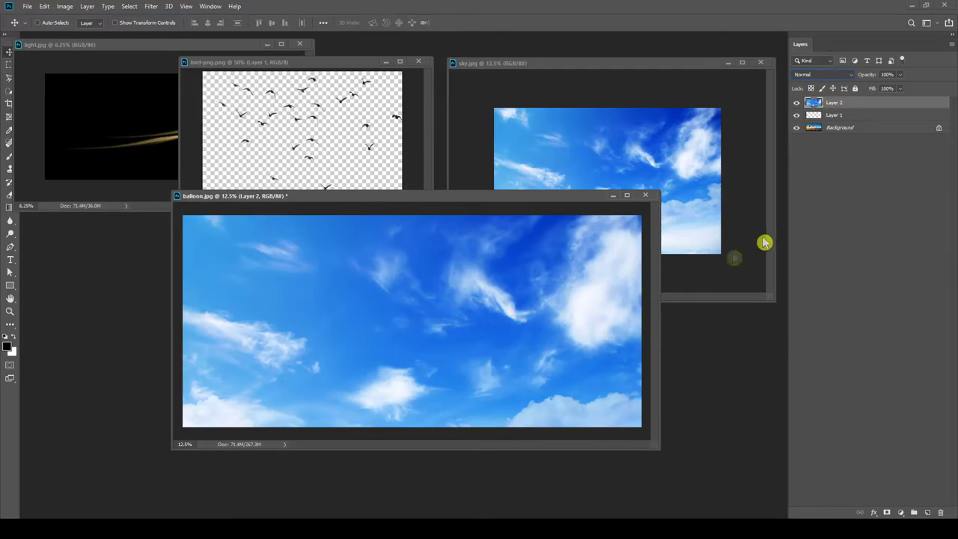
left_click(852, 75)
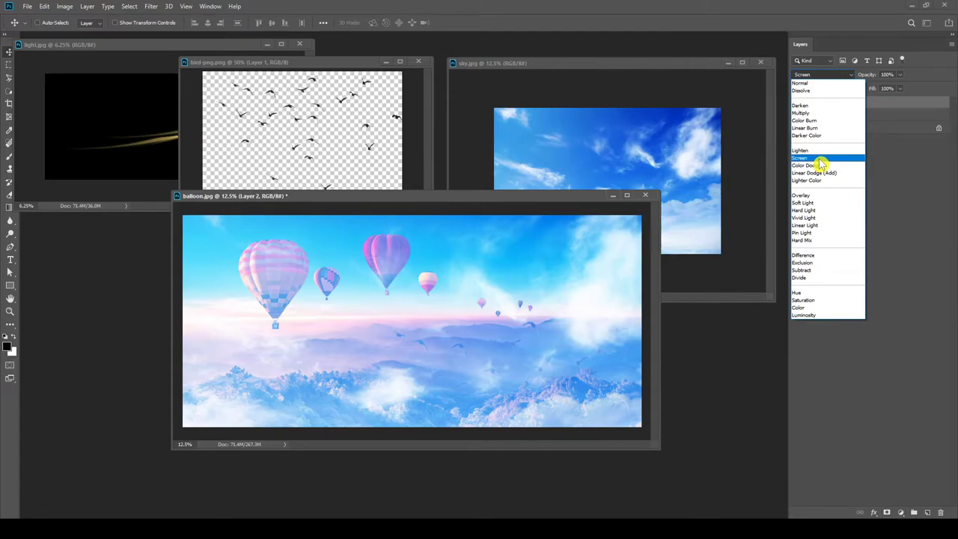
left_click(820, 160)
left_click_drag(555, 196, 524, 149)
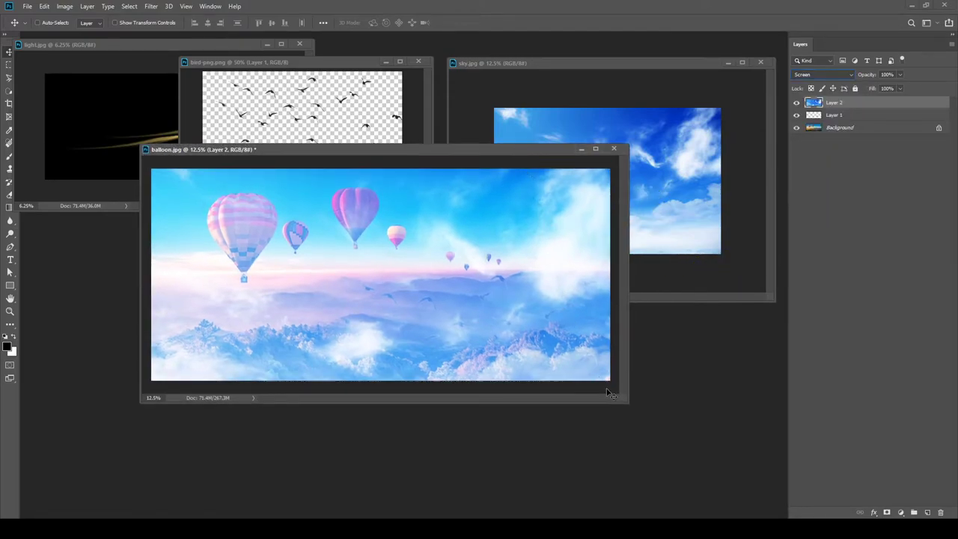
left_click_drag(622, 399, 698, 465)
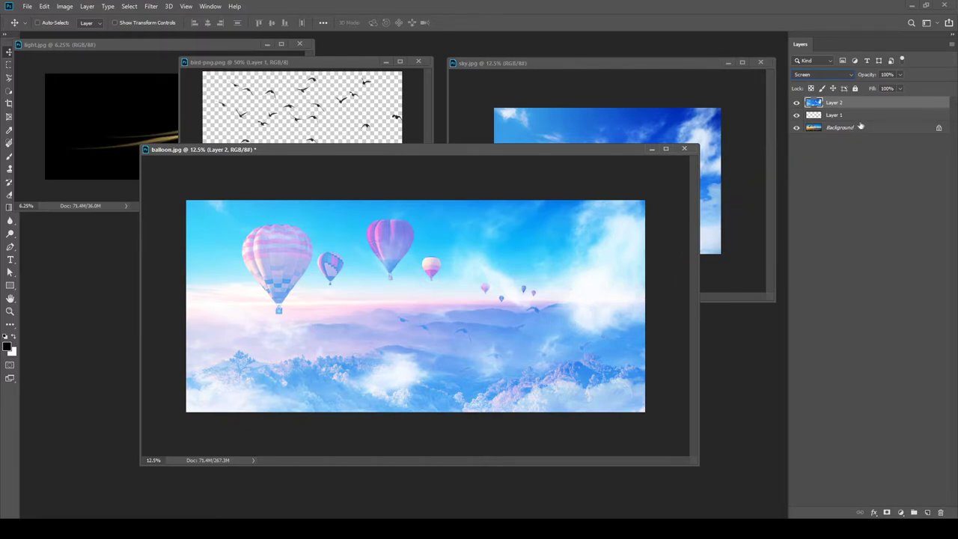
Lower the sky layer's opacity to 0% to compare the effect and restore it to 100%
left_click(901, 76)
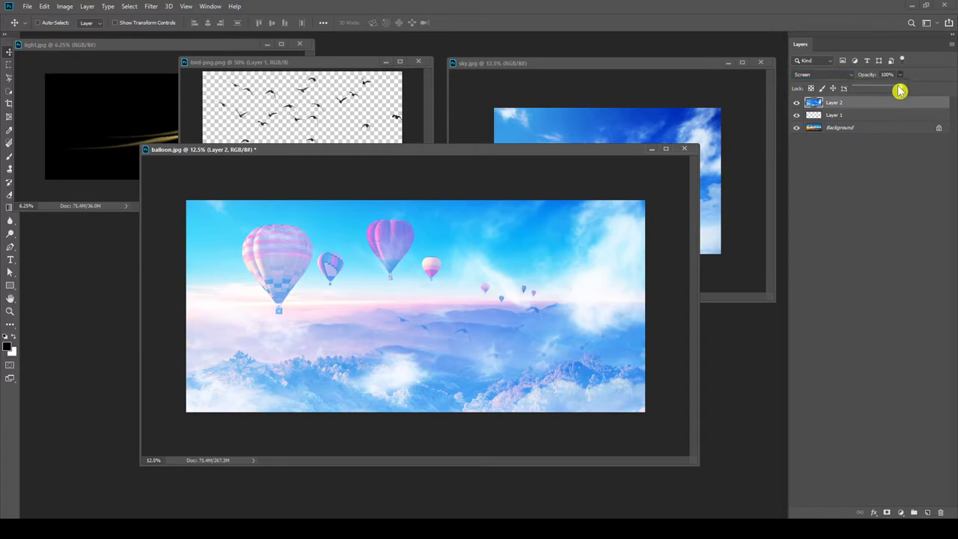
mouse_move(901, 91)
left_mouse_down()
mouse_move(849, 95)
mouse_move(914, 94)
mouse_move(903, 103)
left_mouse_up()
left_click_drag(726, 220, 748, 199)
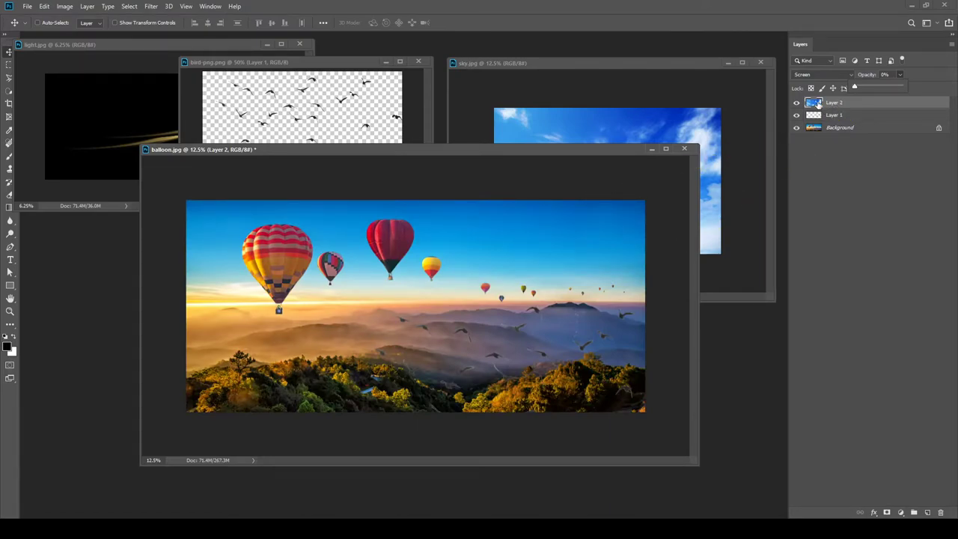
left_click(891, 81)
left_click_drag(891, 82, 954, 107)
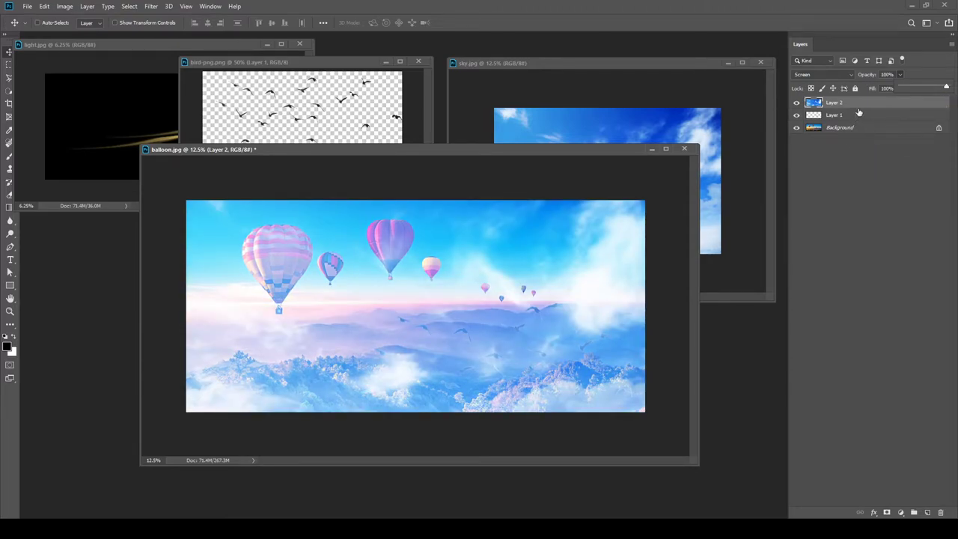
Add a layer mask to the sky layer and enlarge the Brush tool to a size of 1000
left_click(855, 105)
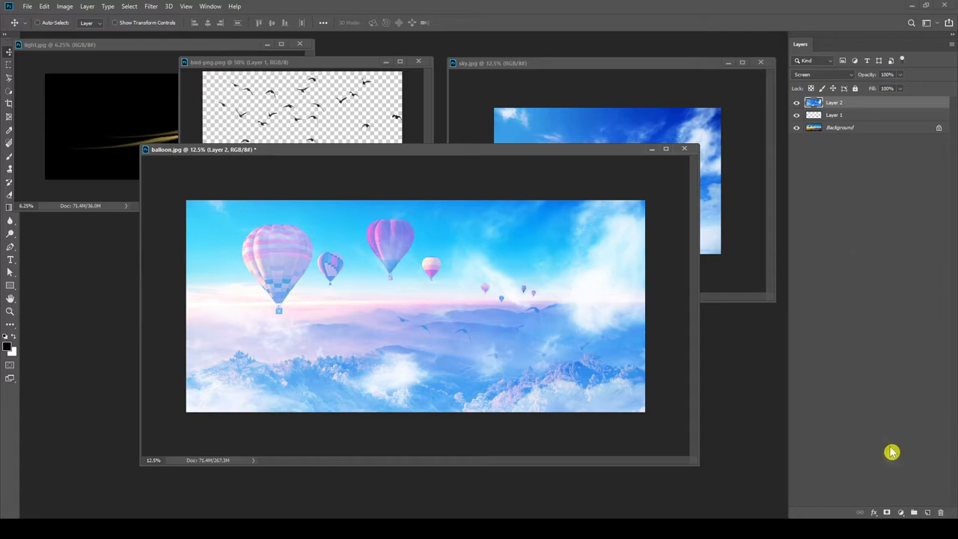
left_click(888, 513)
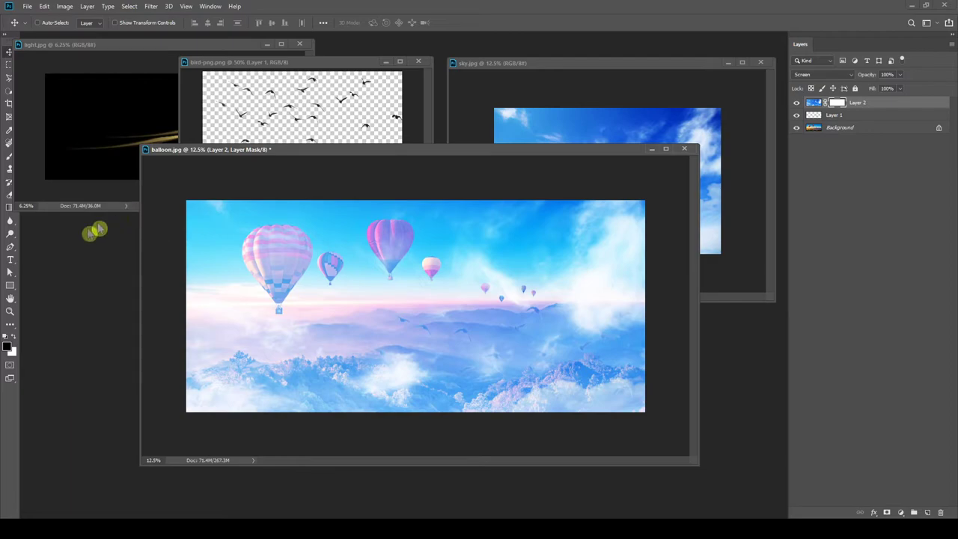
key("b")
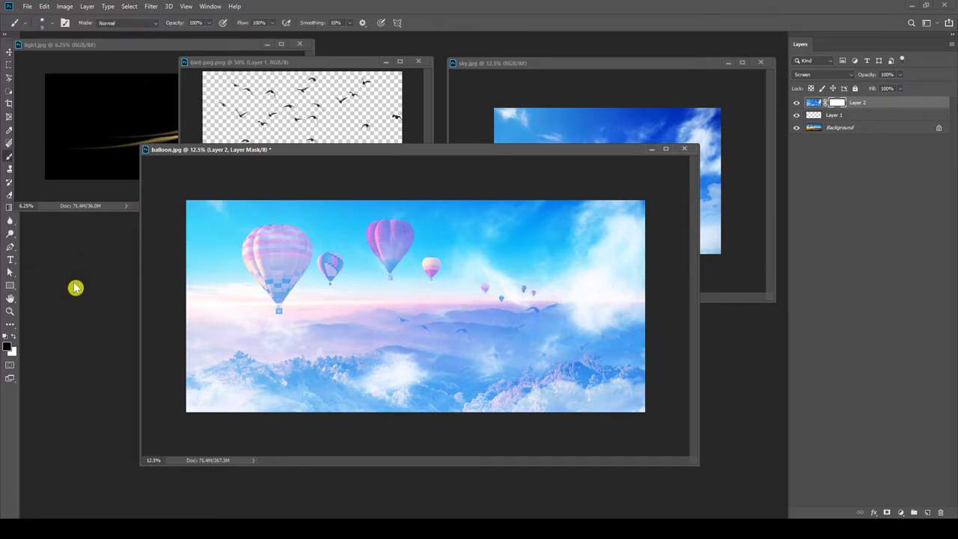
left_click(10, 157)
key("bracketright")
key("bracketright")
key("bracketright")
key("bracketright")
key("bracketright")
key("bracketright")
key("bracketright")
key("bracketright")
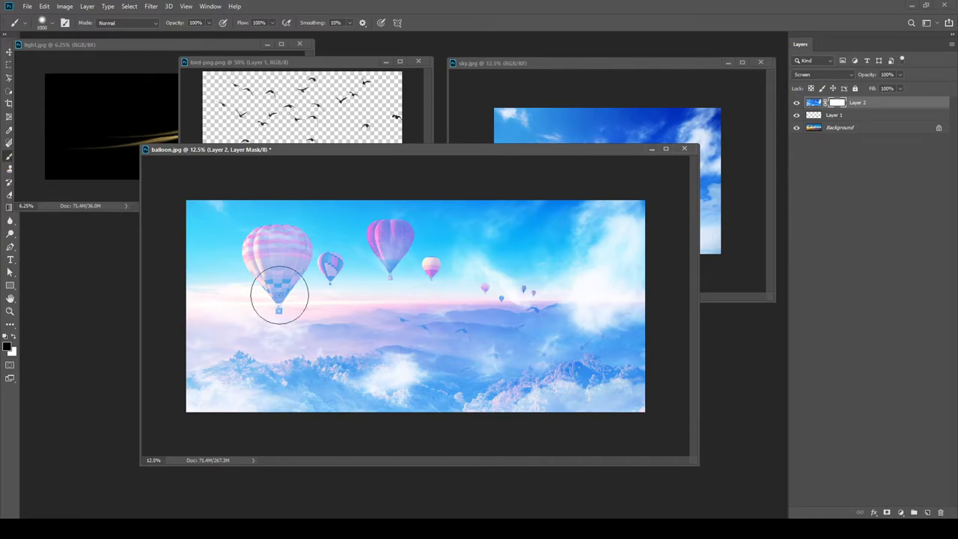
Try masking the sky off the red balloon and the large striped balloon with a brush at 100% opacity, undoing each stroke
left_click(396, 245)
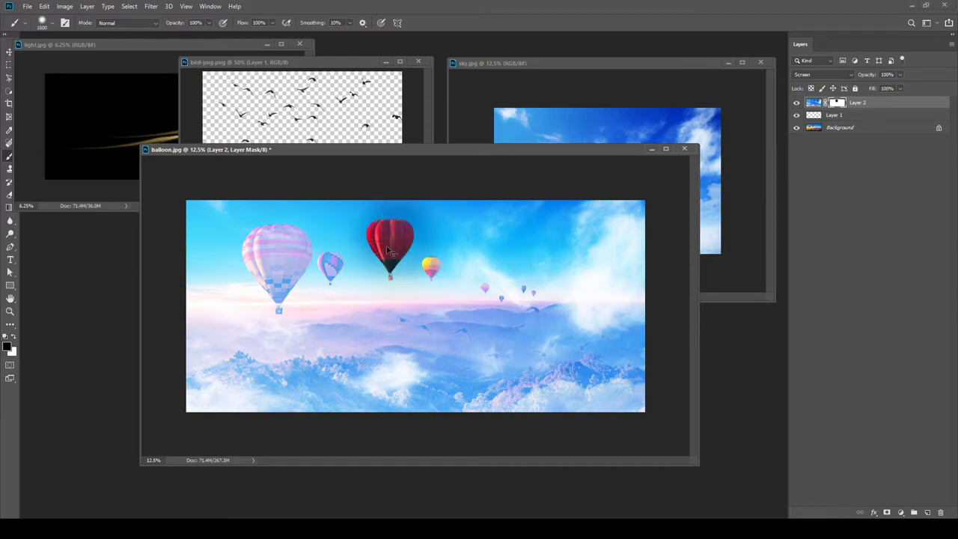
key("ctrl+z")
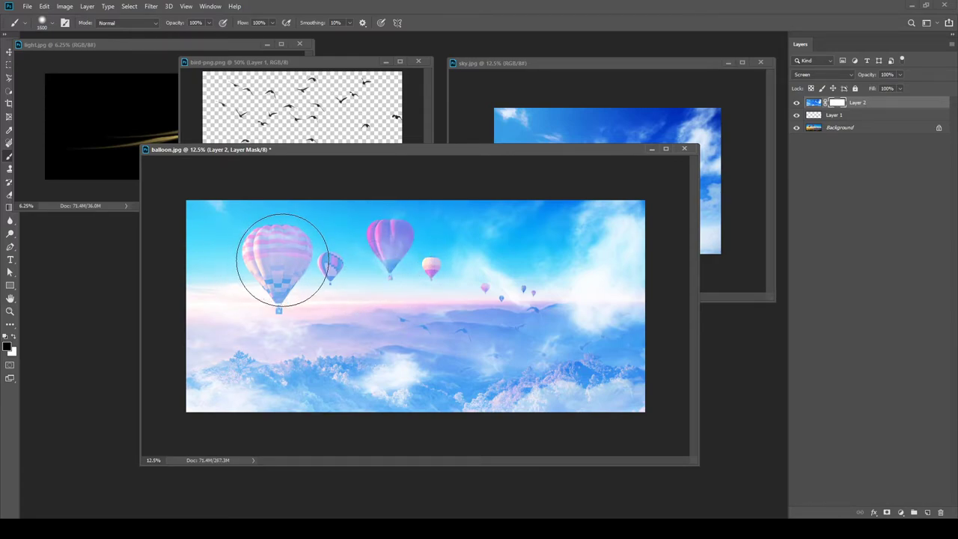
left_click_drag(274, 252, 274, 280)
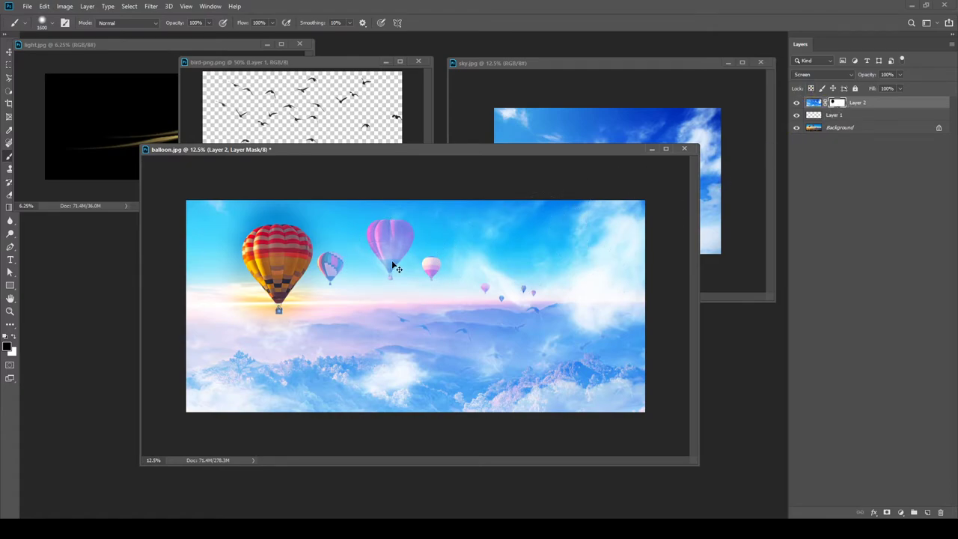
key("ctrl+z")
Set the brush opacity to 29% and paint the sky layer's mask over the balloons, horizon, birds and hills to partly reveal the original photo
left_click(200, 22)
left_click(208, 23)
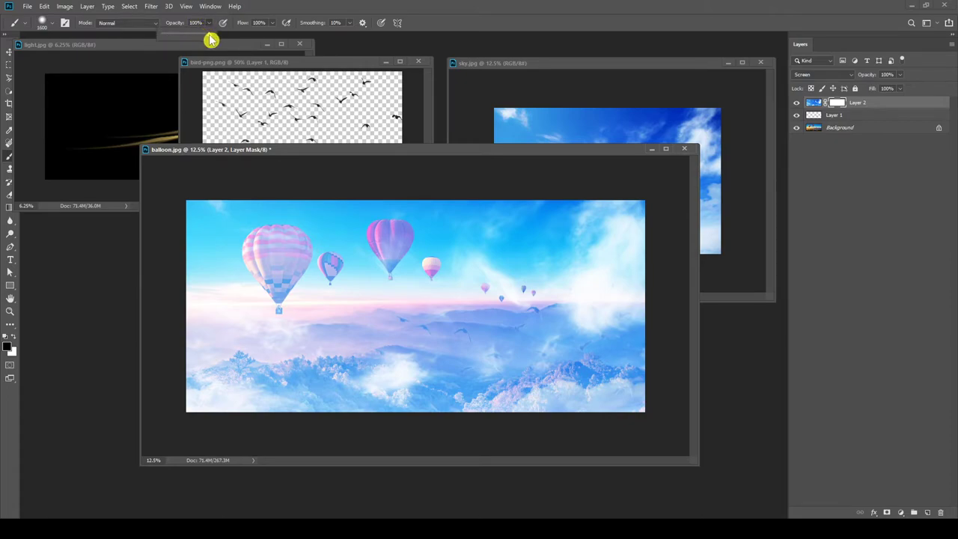
left_click_drag(209, 38, 178, 46)
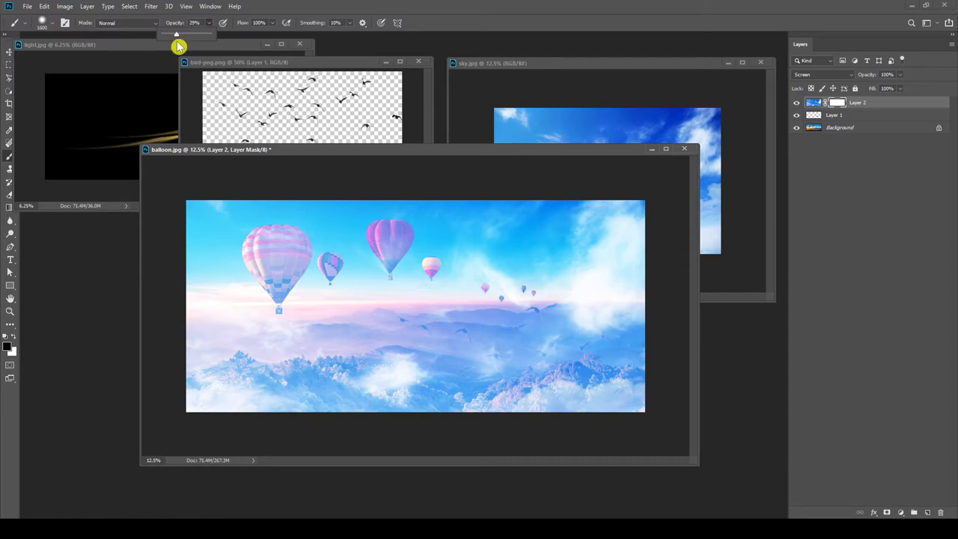
left_click(275, 247)
mouse_move(275, 247)
left_mouse_down()
mouse_move(237, 257)
mouse_move(216, 230)
mouse_move(196, 297)
mouse_move(294, 306)
mouse_move(323, 324)
mouse_move(294, 340)
mouse_move(337, 387)
mouse_move(299, 377)
mouse_move(345, 312)
mouse_move(475, 329)
mouse_move(481, 340)
mouse_move(563, 363)
mouse_move(640, 359)
mouse_move(594, 359)
mouse_move(553, 316)
mouse_move(539, 248)
mouse_move(547, 229)
mouse_move(472, 242)
mouse_move(381, 236)
mouse_move(447, 288)
mouse_move(499, 311)
mouse_move(527, 304)
mouse_move(452, 296)
mouse_move(386, 307)
mouse_move(299, 325)
mouse_move(253, 352)
mouse_move(190, 364)
mouse_move(332, 382)
mouse_move(626, 361)
mouse_move(636, 345)
mouse_move(574, 283)
mouse_move(613, 223)
mouse_move(379, 289)
mouse_move(192, 251)
mouse_move(224, 225)
mouse_move(255, 238)
mouse_move(280, 267)
mouse_move(296, 268)
mouse_move(277, 295)
left_mouse_up()
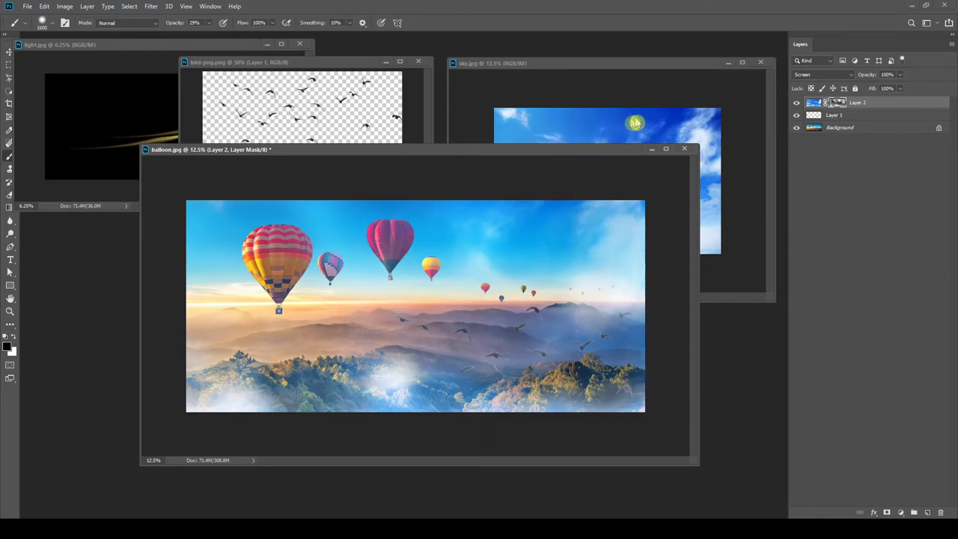
Copy the golden light streak image into balloon.jpg as a new layer and move it to the lower-right corner of the canvas
left_click(149, 50)
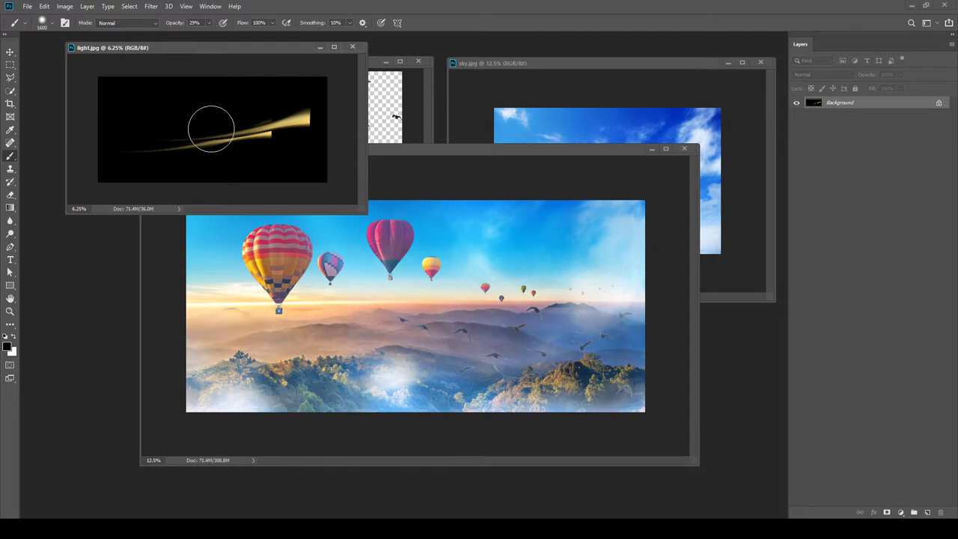
key("v")
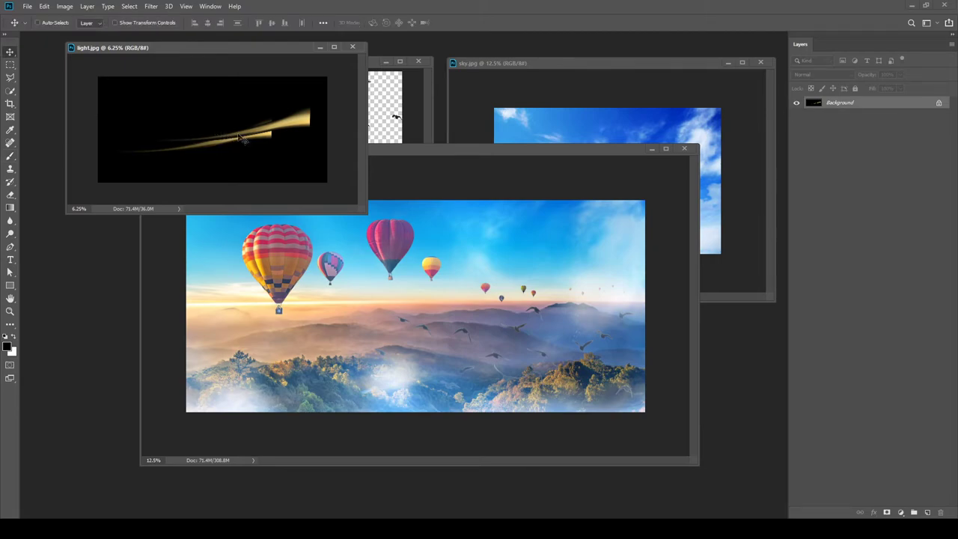
left_click_drag(247, 137, 437, 294)
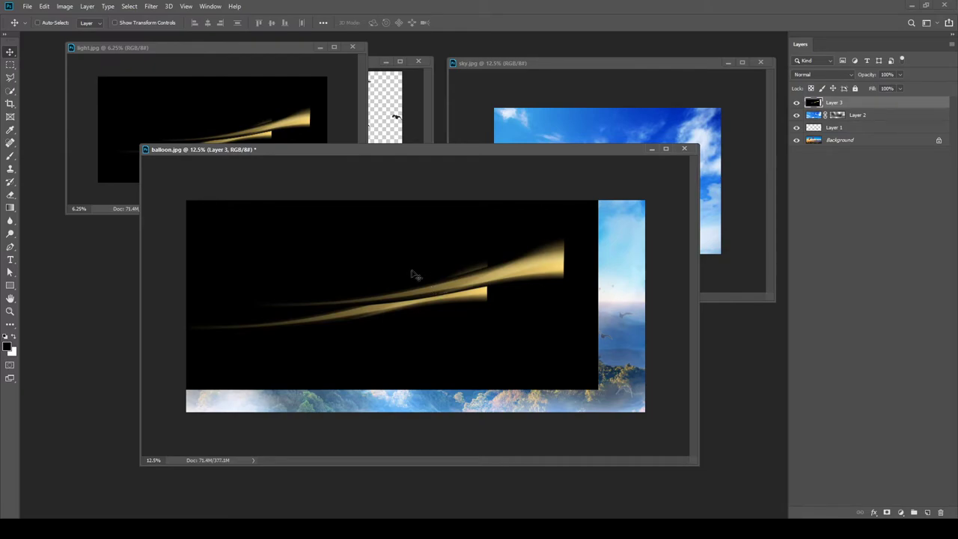
left_click_drag(374, 270, 459, 331)
left_click_drag(402, 331, 496, 336)
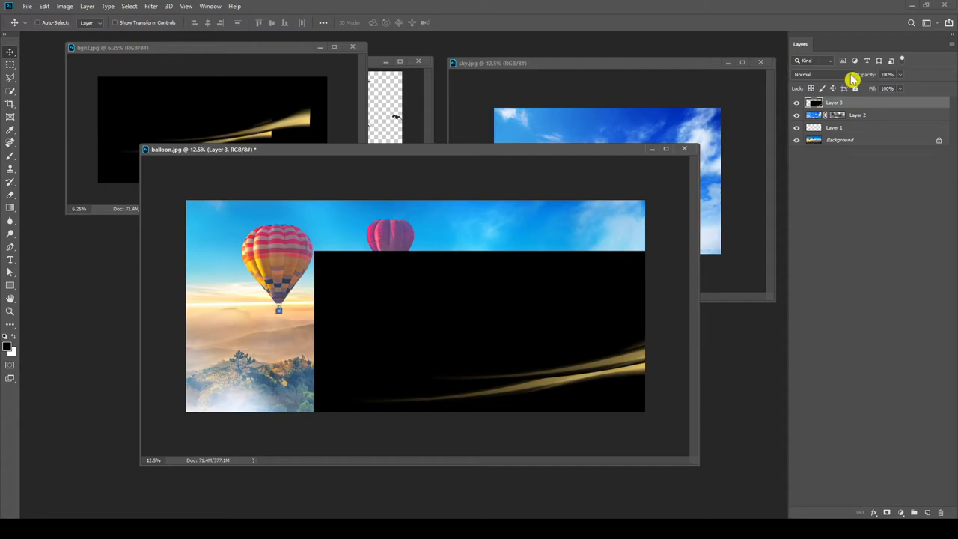
Try the Lighten blend mode on the golden light streak layer and settle on Linear Dodge (Add)
left_click(851, 78)
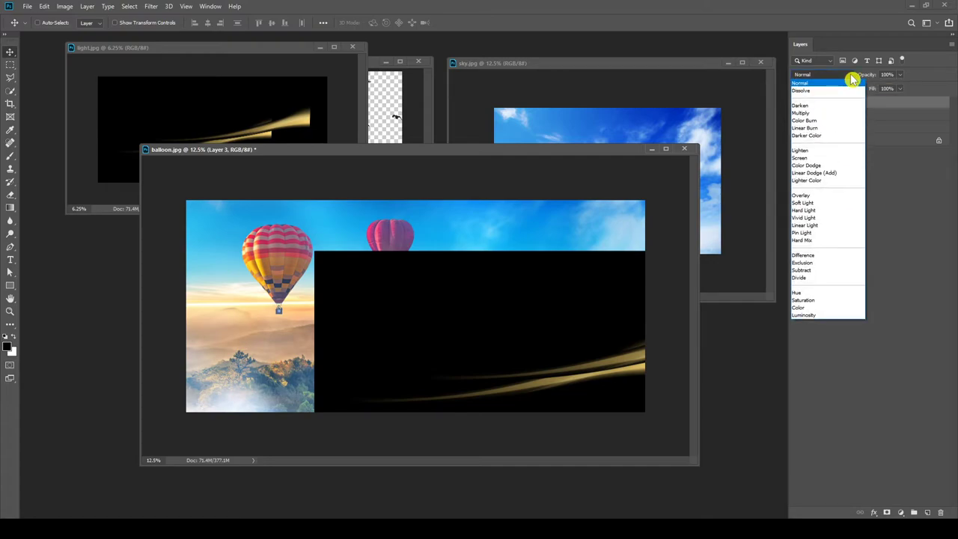
left_click(851, 78)
left_click(820, 74)
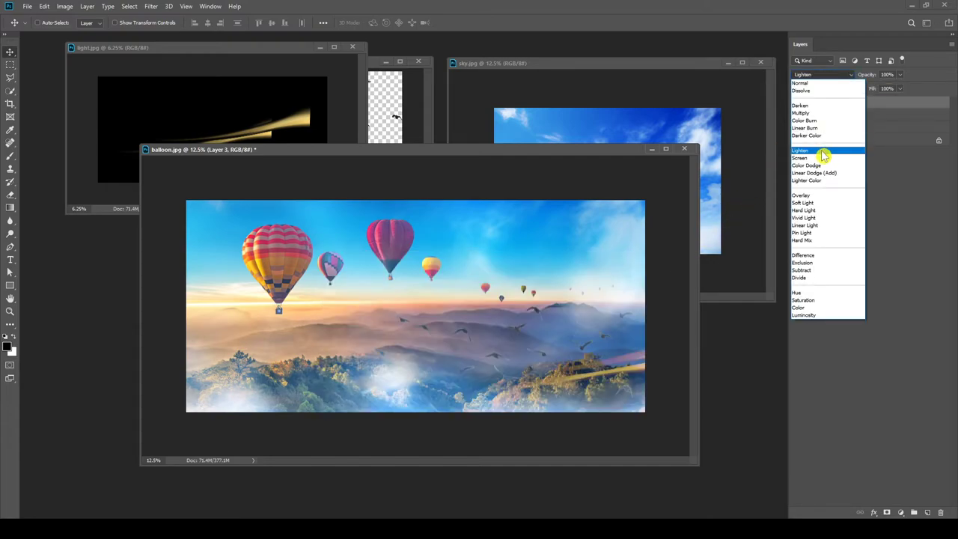
left_click(822, 154)
mouse_move(631, 293)
left_mouse_down()
mouse_move(587, 292)
mouse_move(601, 292)
left_mouse_up()
left_click(822, 75)
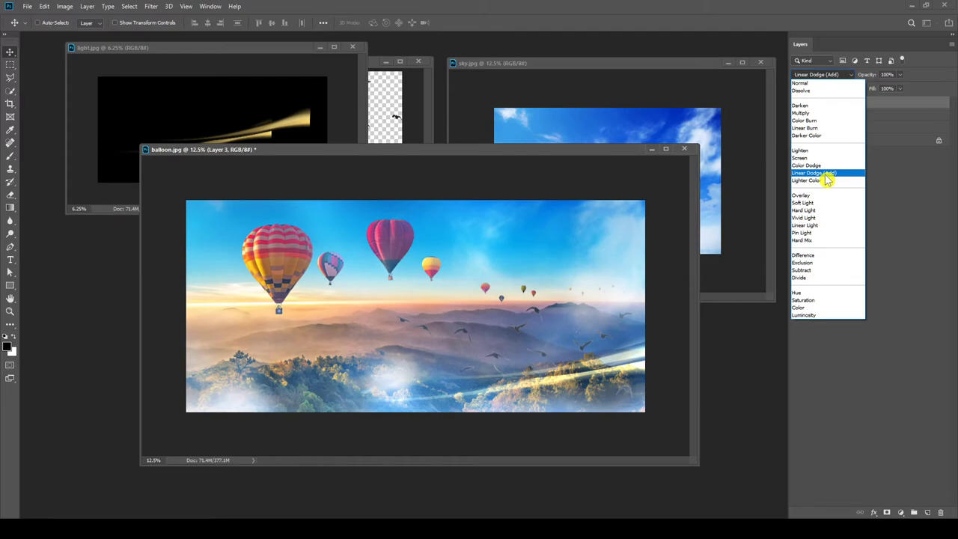
left_click(814, 173)
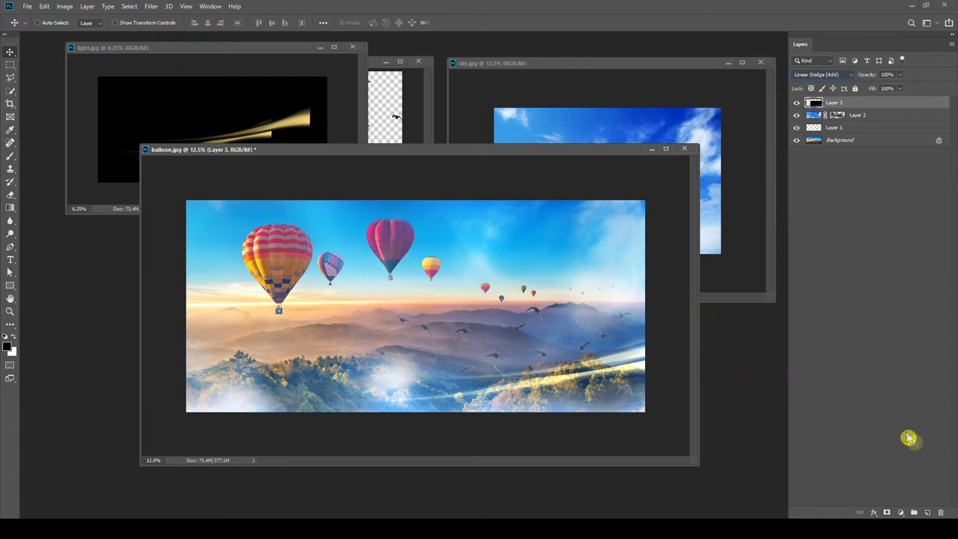
Add a new layer above the light streaks filled with the black foreground color and convert it for smart filters
left_click(929, 514)
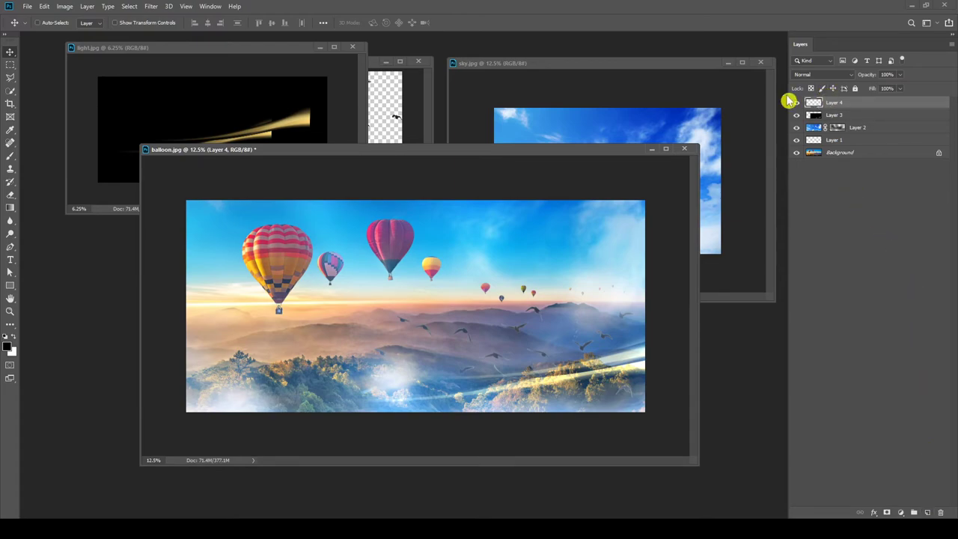
left_click(44, 6)
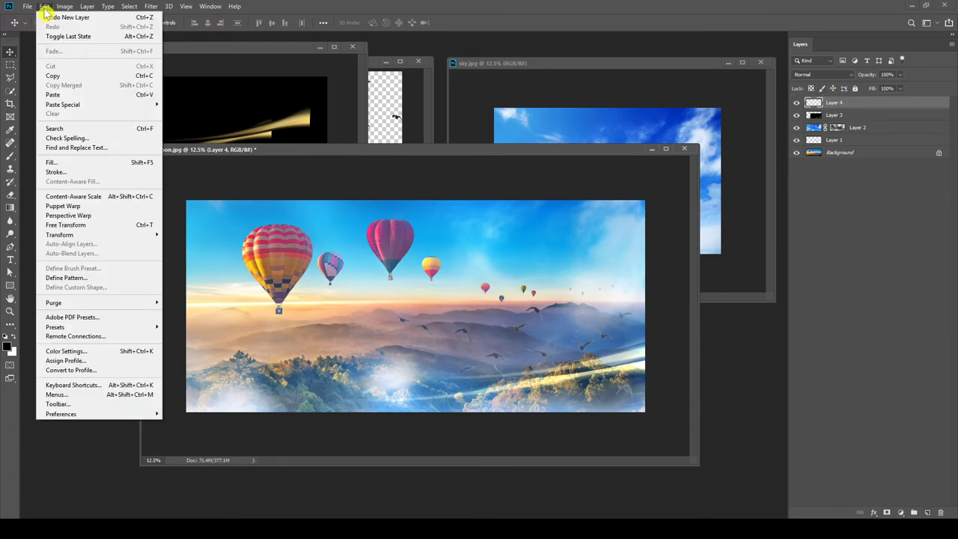
left_click(75, 165)
left_click(644, 151)
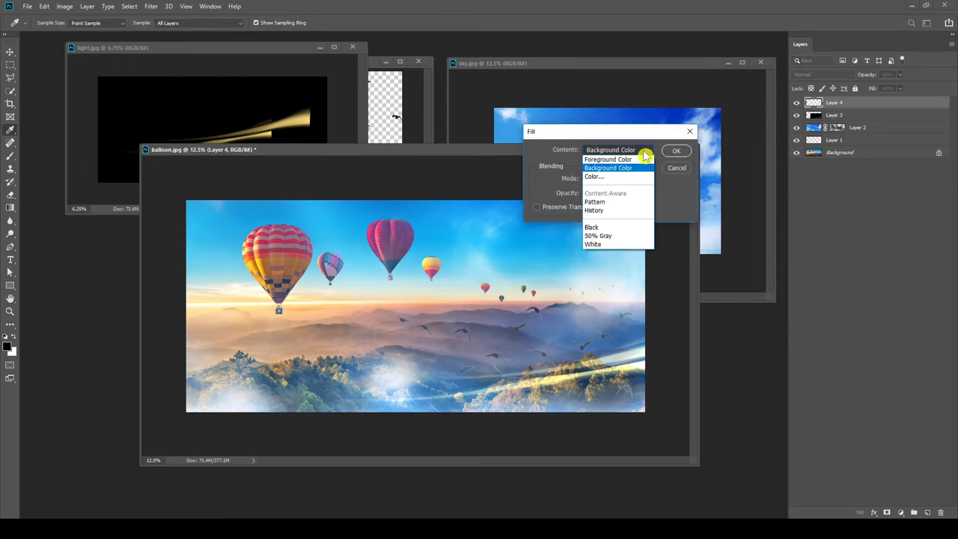
left_click(608, 159)
left_click(676, 150)
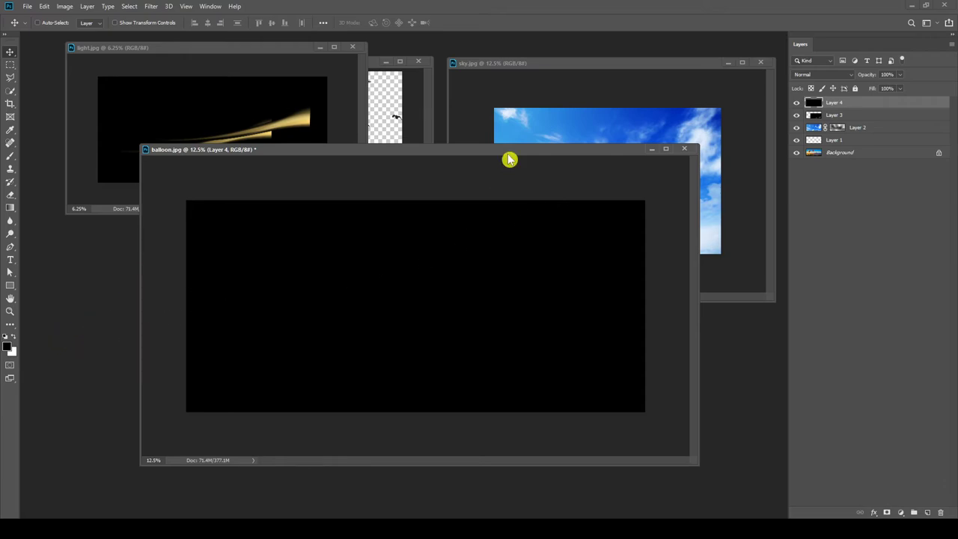
left_click_drag(512, 154, 478, 91)
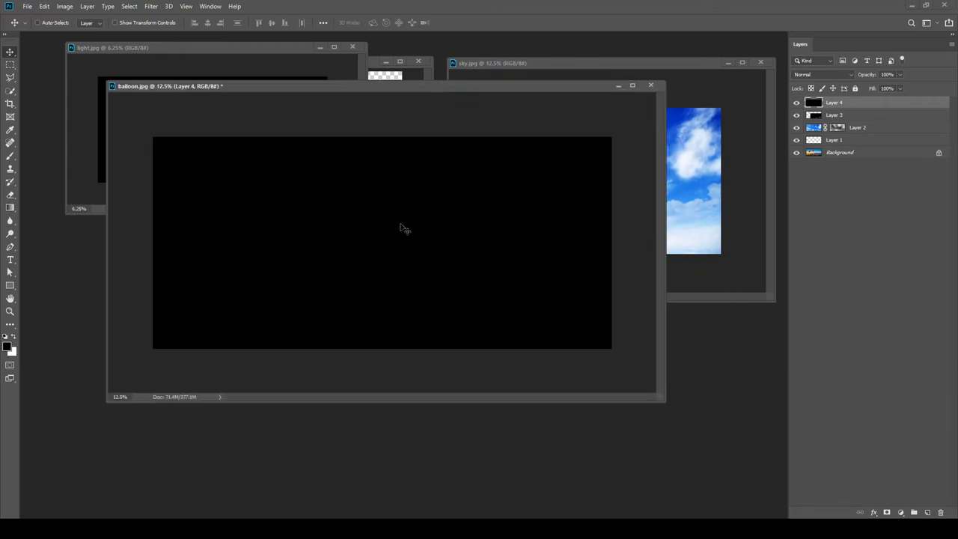
left_click(152, 7)
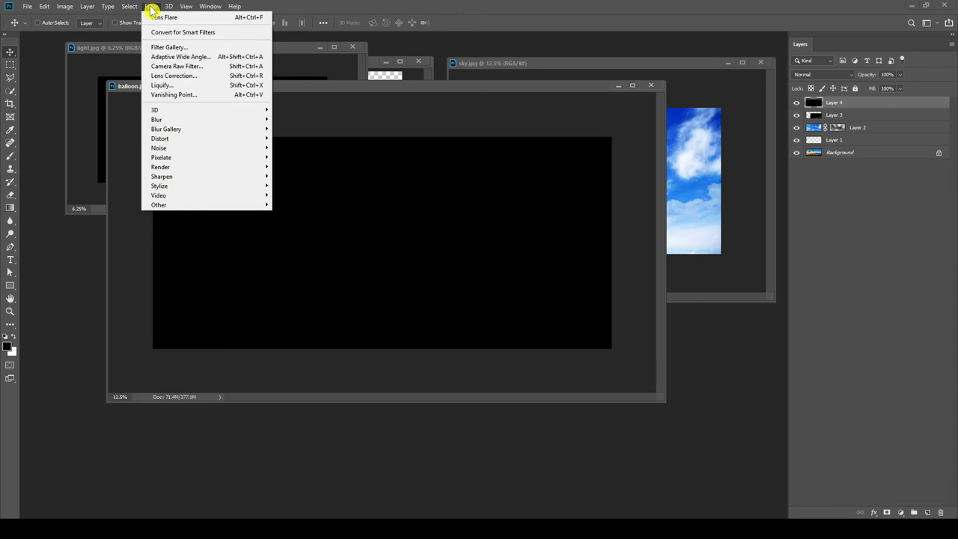
left_click(159, 34)
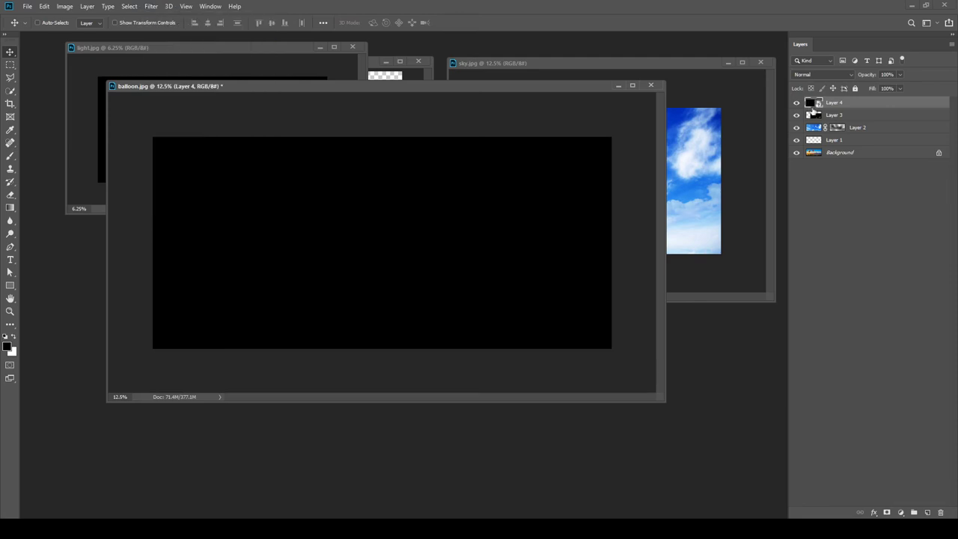
Render a Lens Flare at 100% brightness with the 50-300mm Zoom lens on the black layer and set its blend mode to Screen
left_click(152, 6)
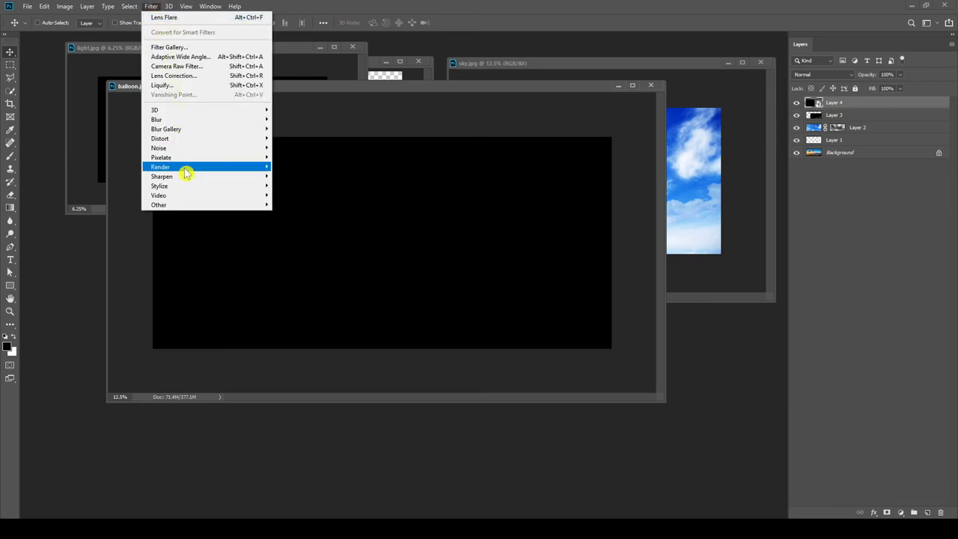
mouse_move(181, 170)
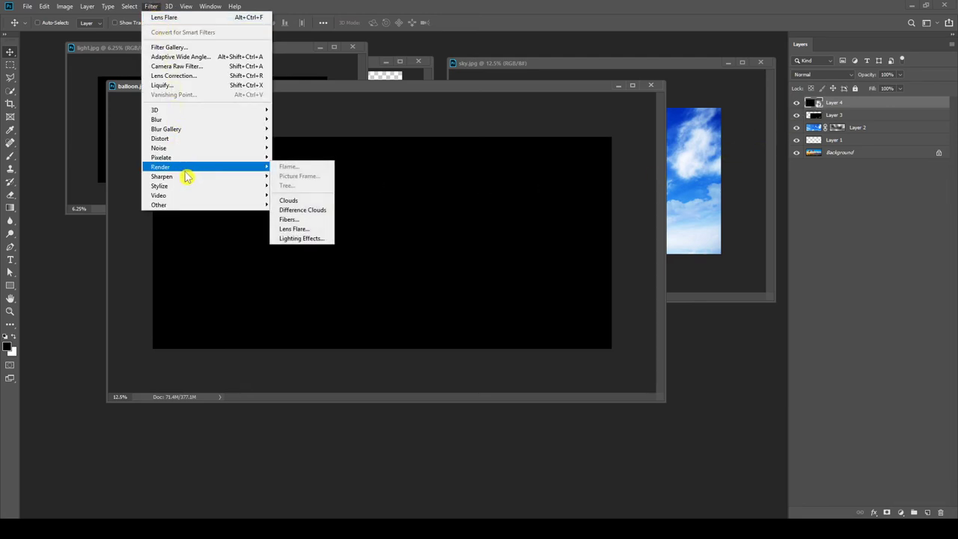
left_click(304, 229)
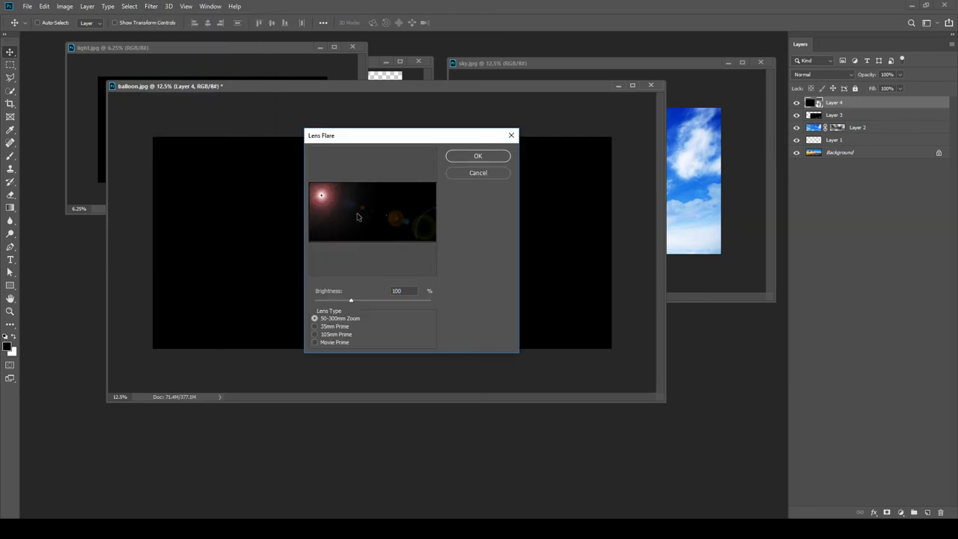
left_click(477, 156)
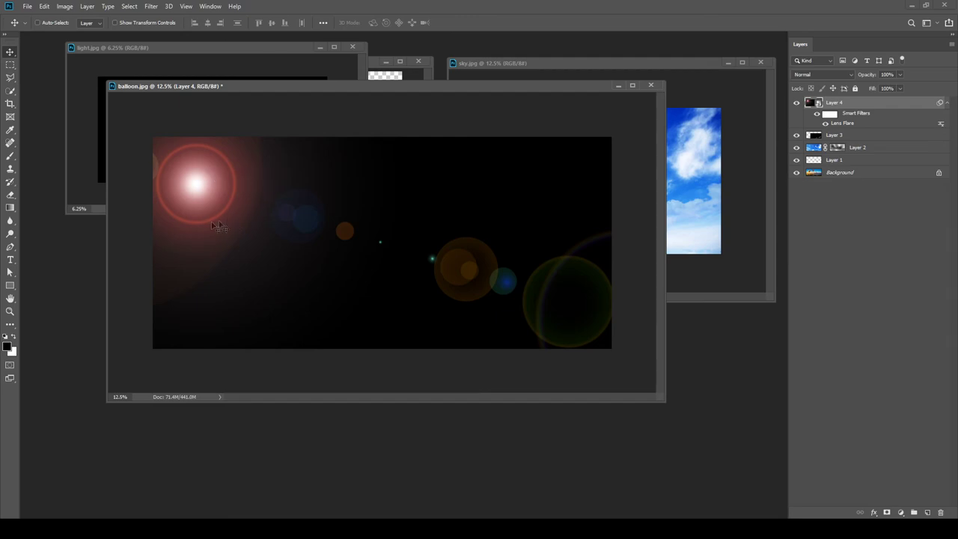
left_click(823, 75)
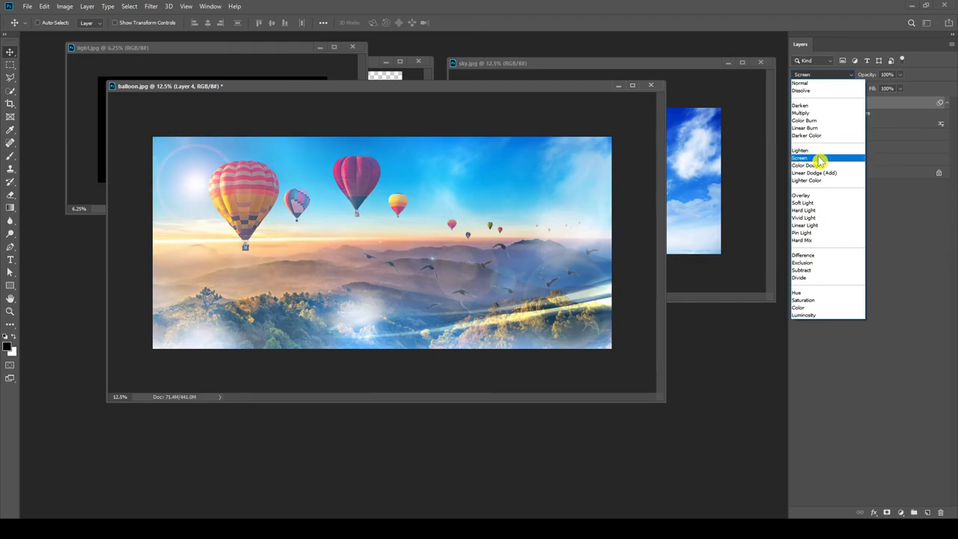
left_click(821, 159)
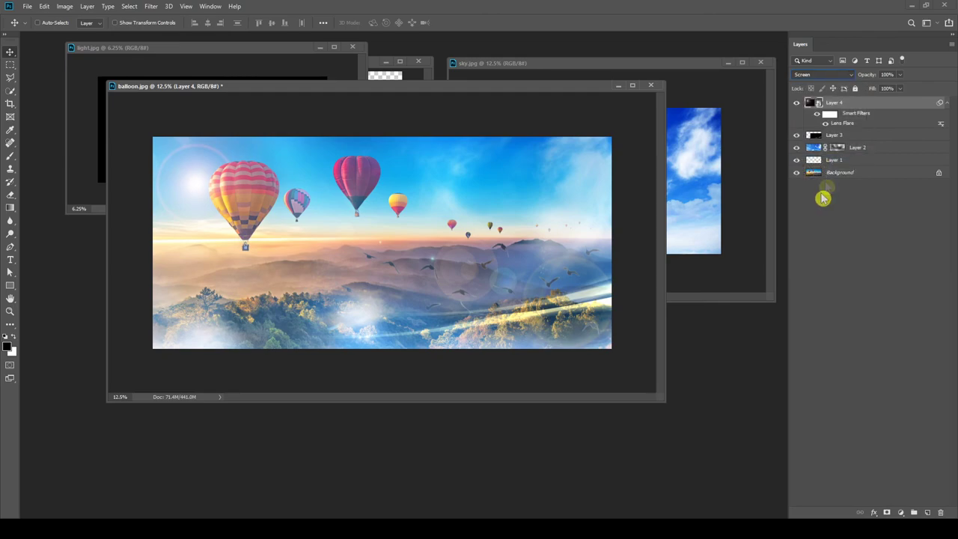